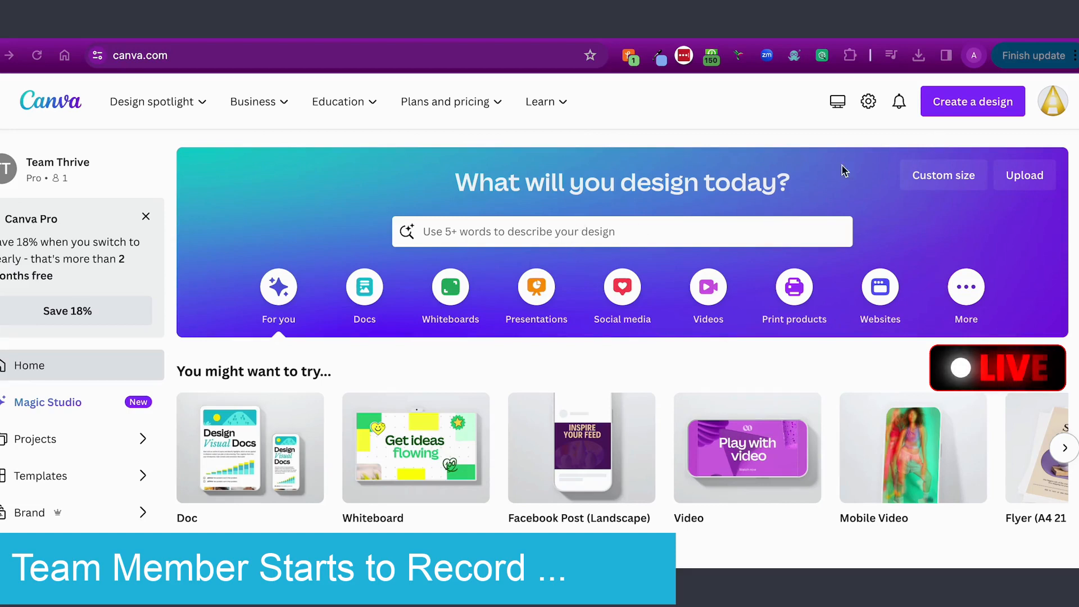
Create a new blank Facebook Post (Landscape) design from the Canva home page
{"action": "left_click", "coordinate": [177, 59]}
{"action": "left_click", "coordinate": [177, 59]}
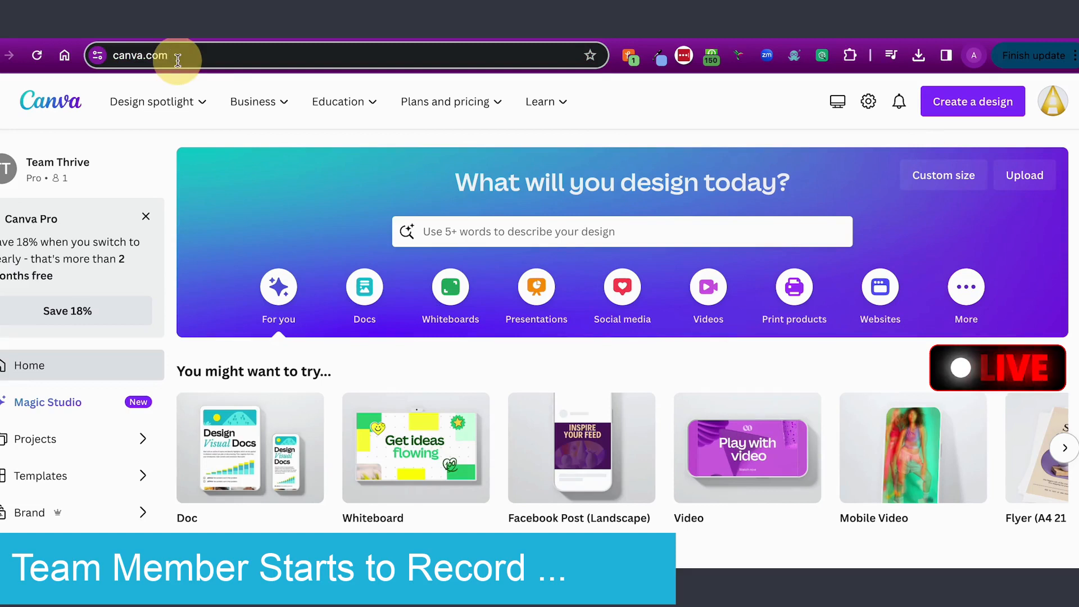
{"action": "left_click", "coordinate": [739, 118]}
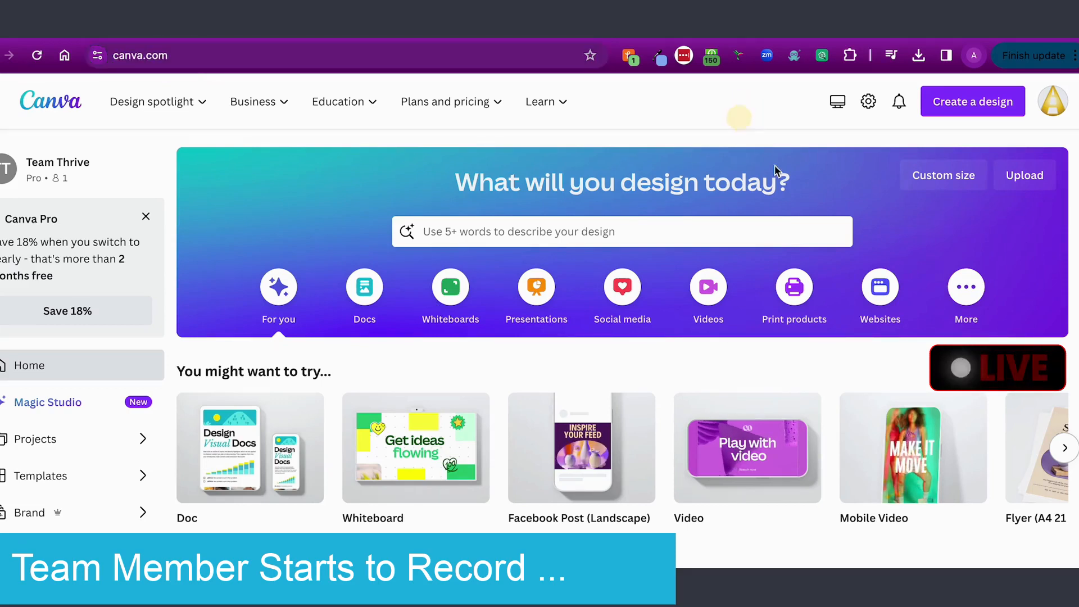
{"action": "left_click", "coordinate": [961, 107]}
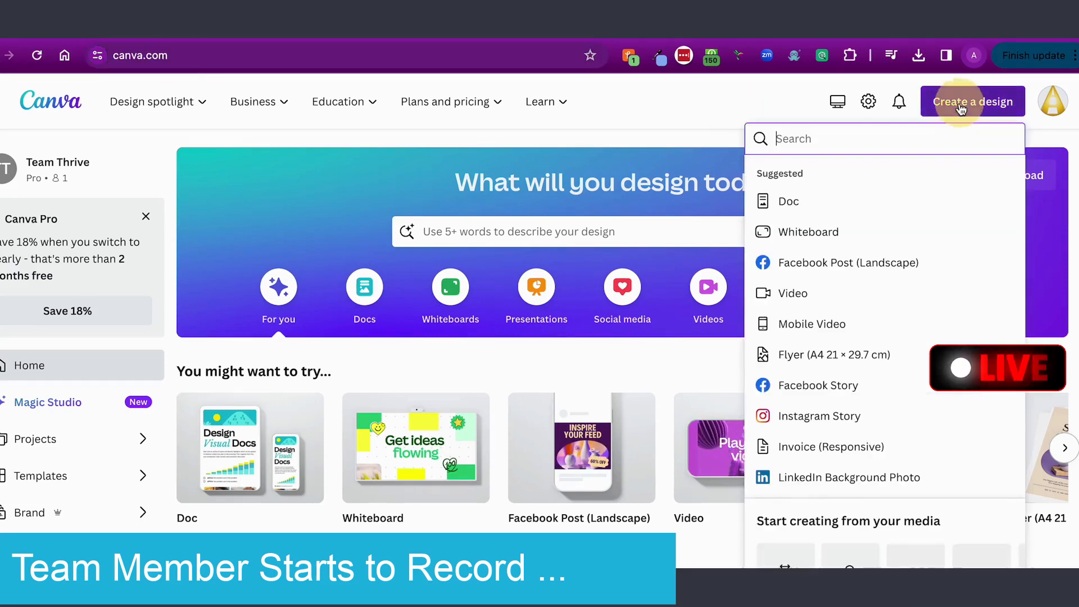
{"action": "left_click", "coordinate": [848, 264]}
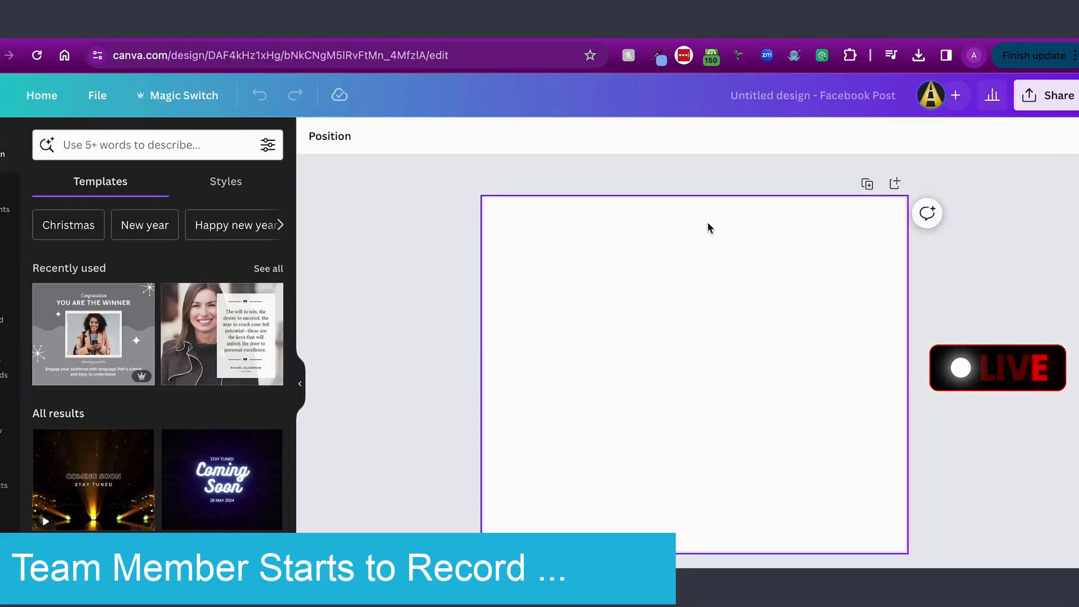
Apply the recently used grey "You are the winner" giveaway template to the blank page and select its background
{"action": "scroll", "coordinate": [159, 349], "scroll_direction": "down", "scroll_amount": 4}
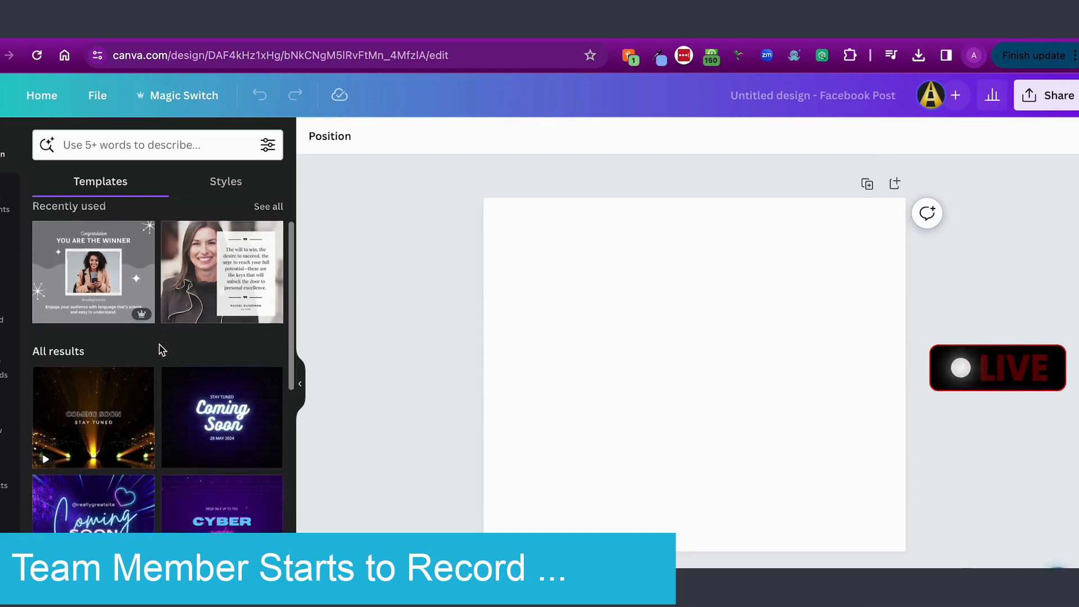
{"action": "scroll", "coordinate": [159, 350], "scroll_direction": "up", "scroll_amount": 4}
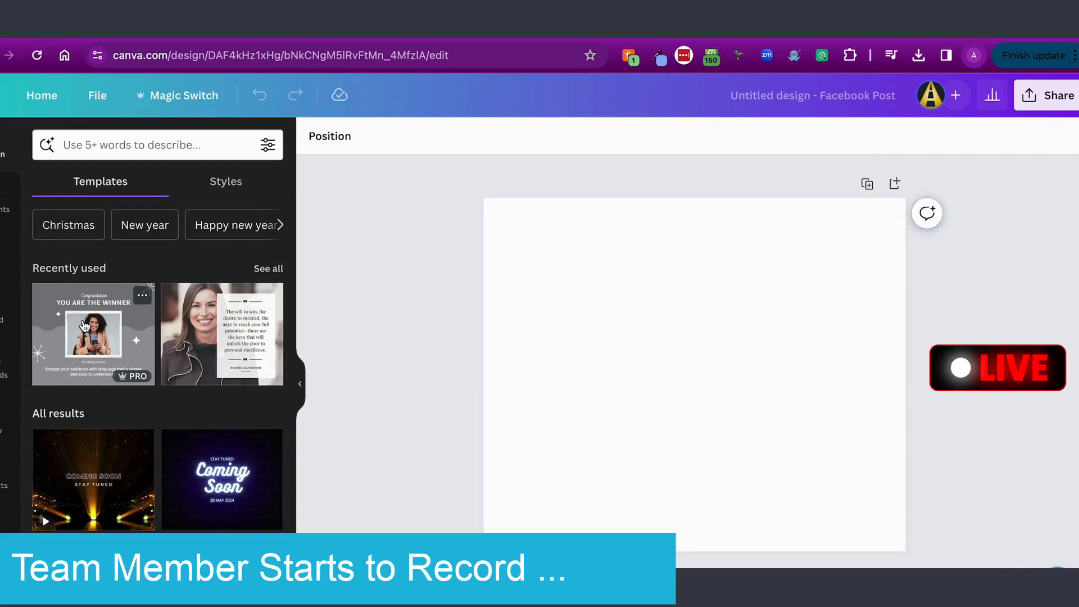
{"action": "left_click_drag", "start_coordinate": [84, 326], "coordinate": [528, 234]}
{"action": "left_click", "coordinate": [572, 224]}
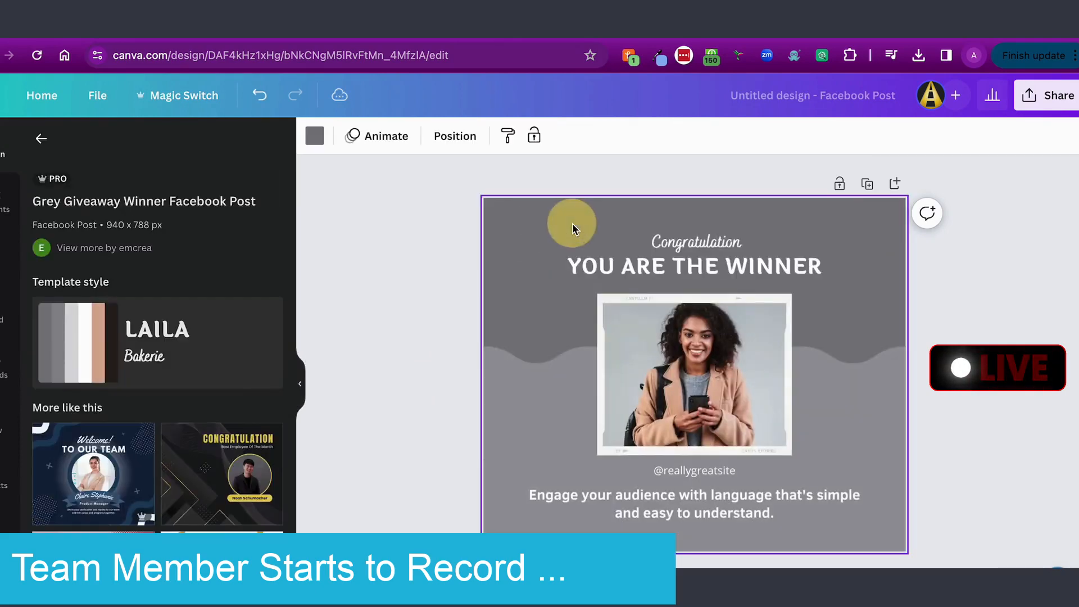
Recolour the template's dark grey background with the brand palette colour #2f5972
{"action": "left_click", "coordinate": [314, 139]}
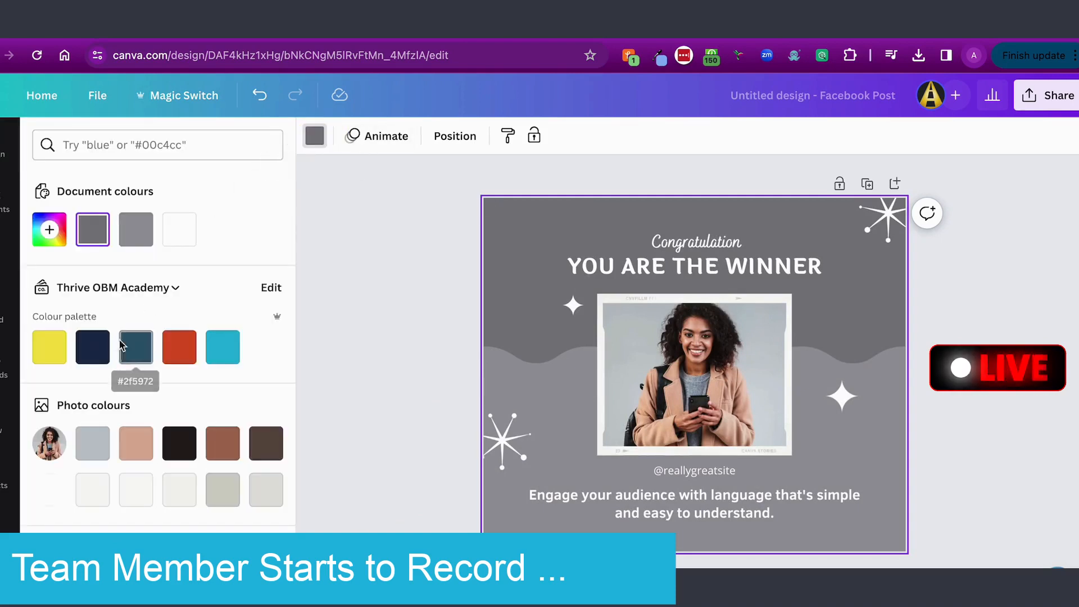
{"action": "left_click", "coordinate": [136, 347]}
{"action": "left_click", "coordinate": [334, 268]}
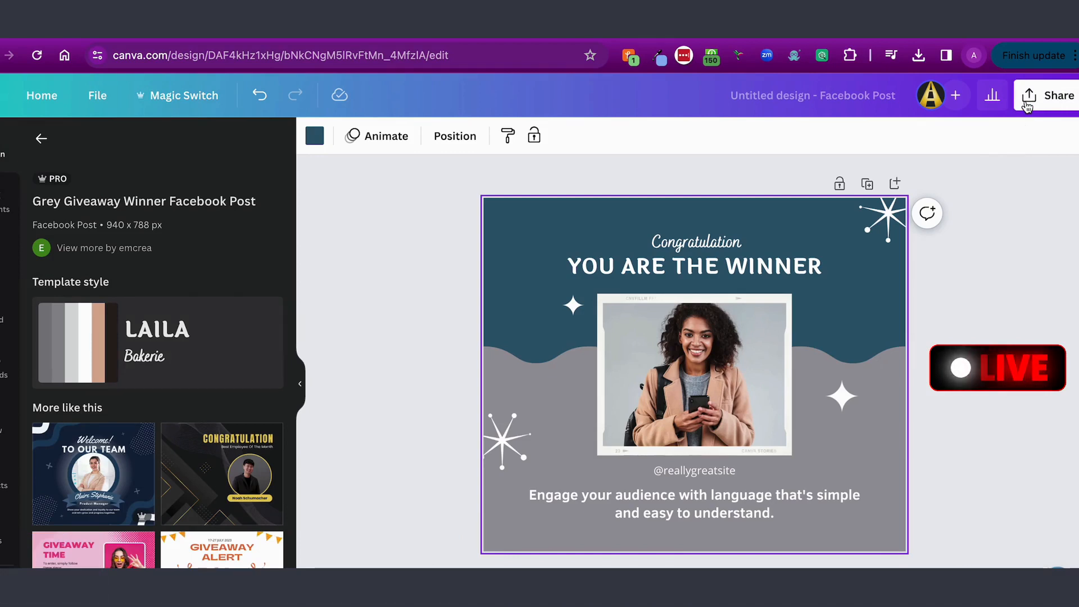
{"action": "left_click", "coordinate": [398, 242]}
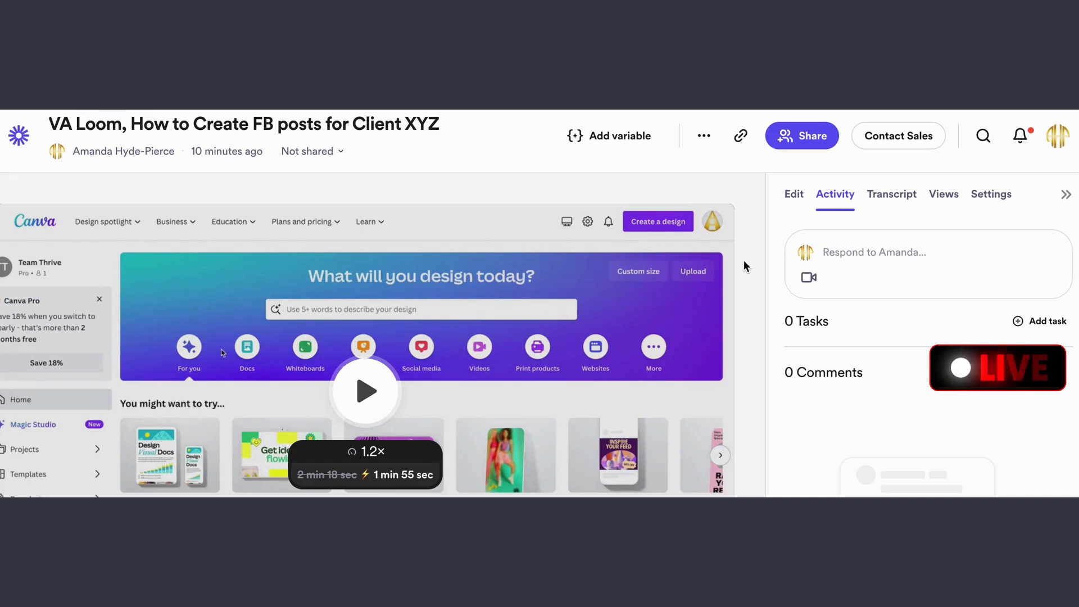
In Loom, copy the link and the full transcript of "VA Loom, How to Create FB posts for Client XYZ"
{"action": "left_click", "coordinate": [741, 136]}
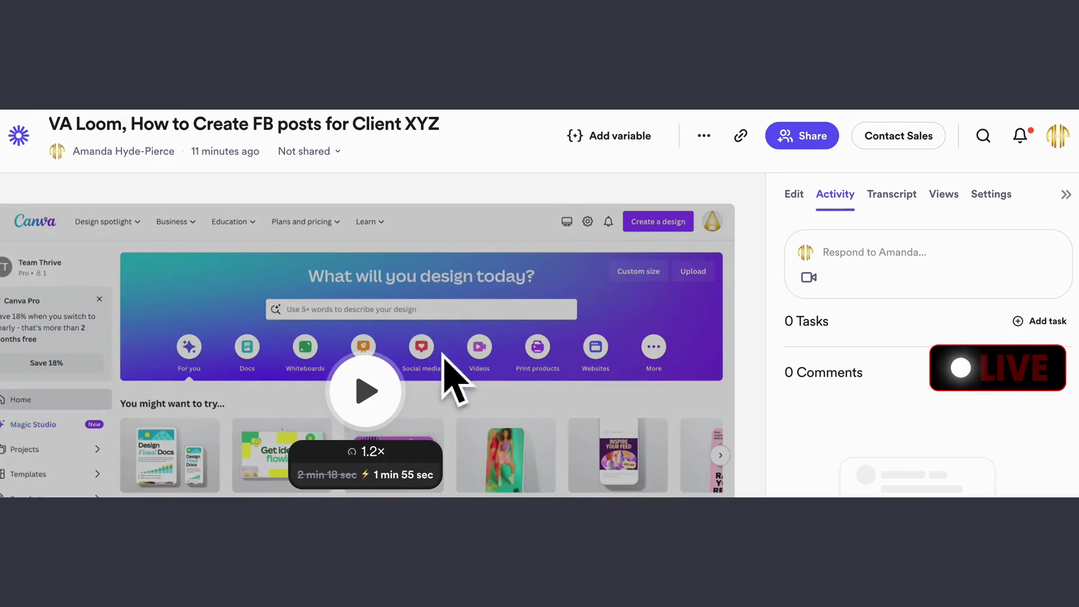
{"action": "left_click", "coordinate": [886, 201]}
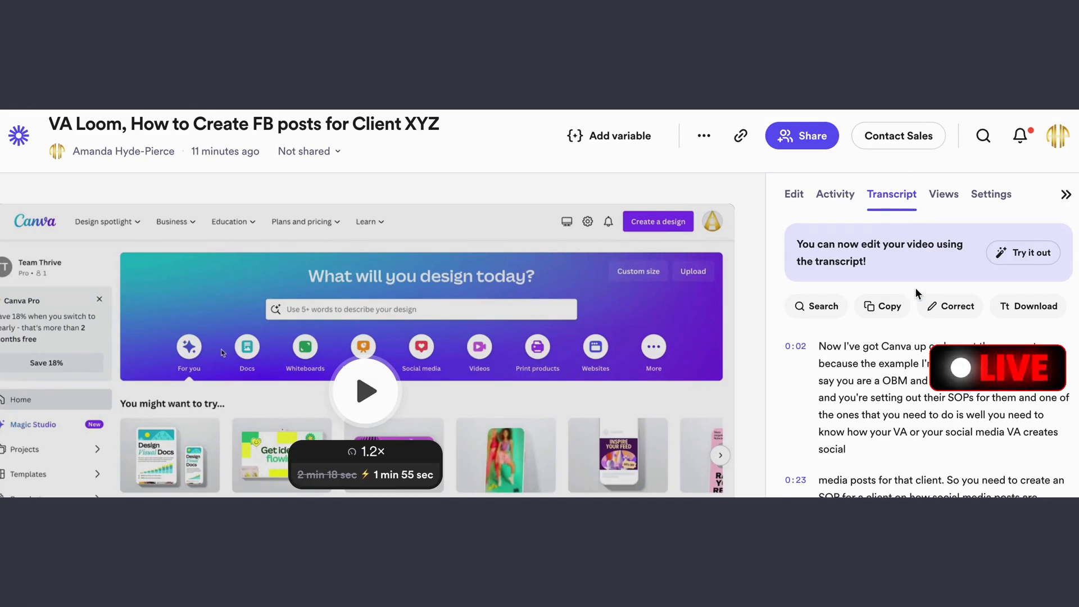
{"action": "left_click", "coordinate": [886, 312]}
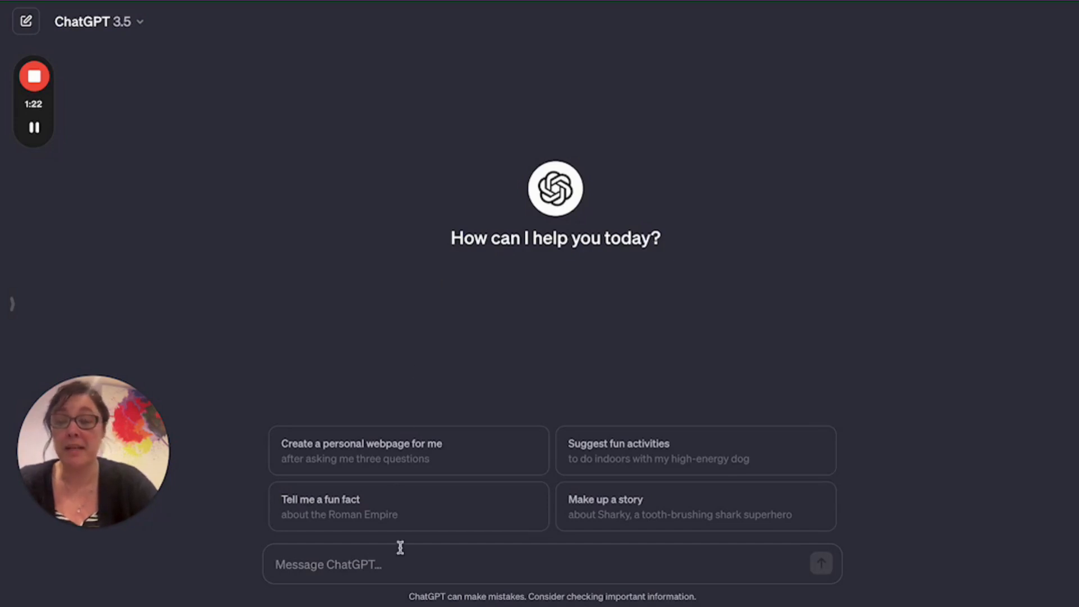
In ChatGPT, enter "I am about to paste in the transcript from a Loom that shows how to create a Facebook graphic using Canva."
{"action": "left_click", "coordinate": [388, 561]}
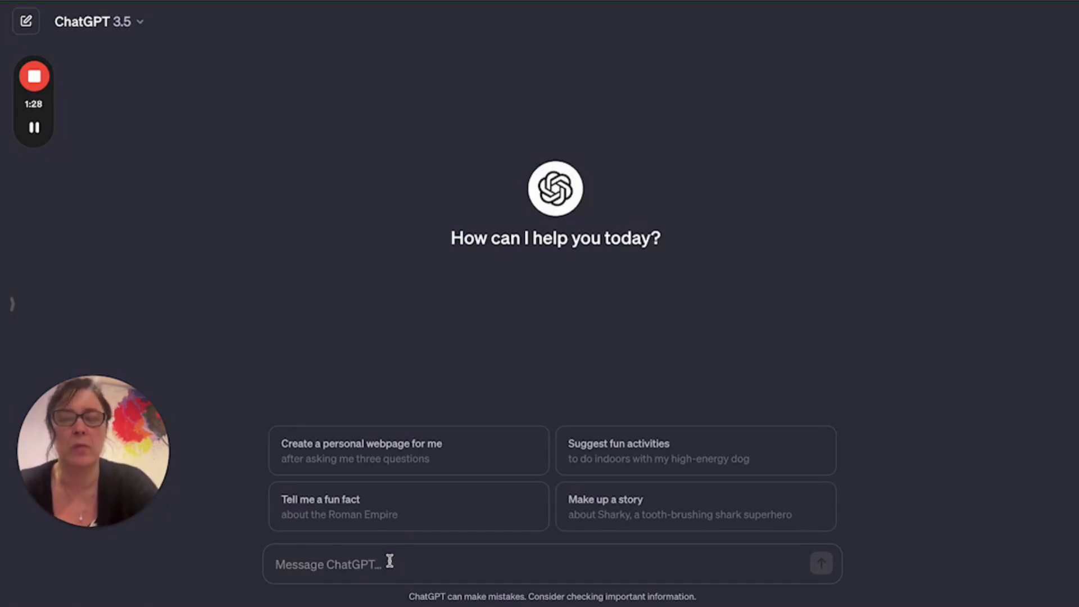
{"action": "type", "text": "I"}
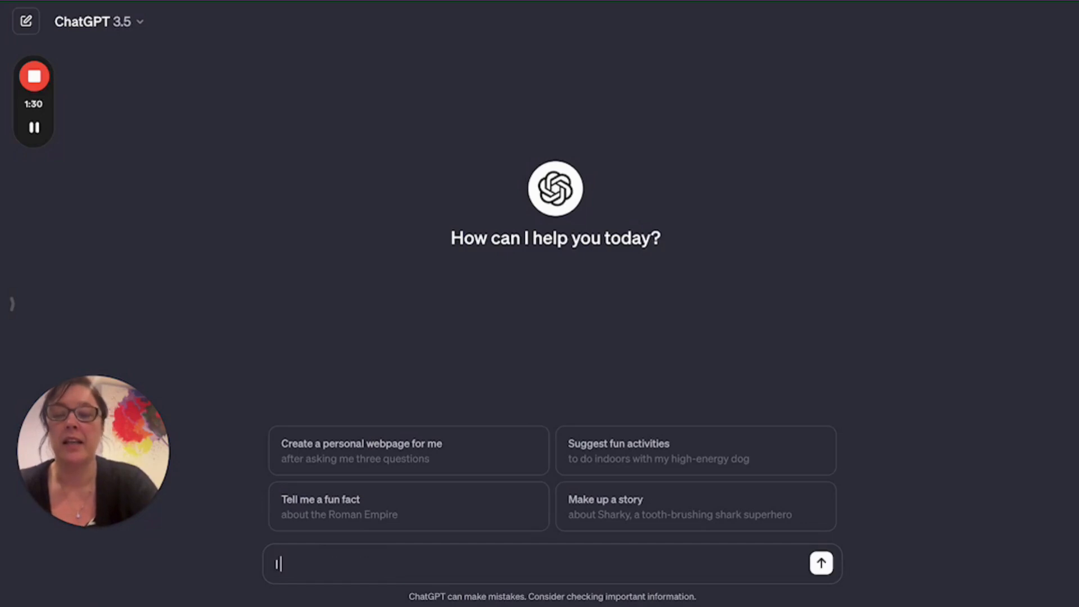
{"action": "type", "text": " am about to paste"}
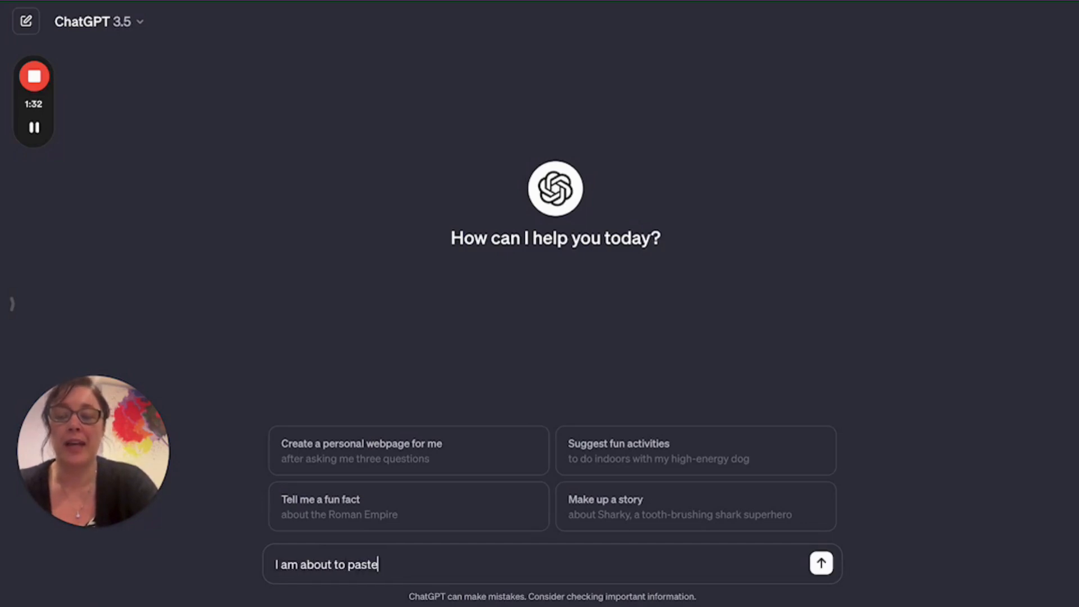
{"action": "type", "text": " in the tra"}
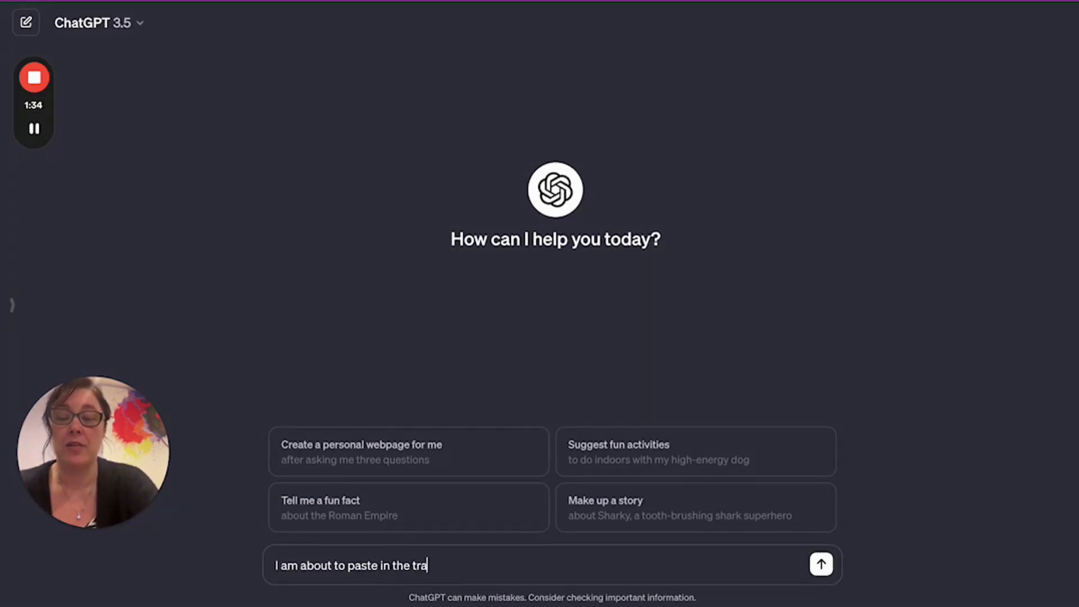
{"action": "type", "text": "nscript fro"}
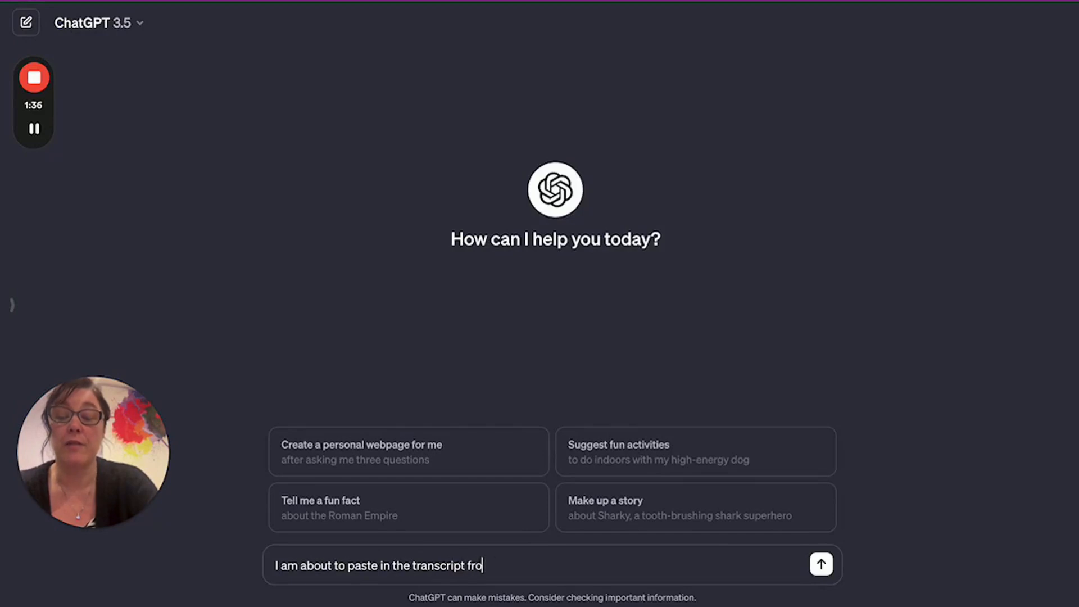
{"action": "type", "text": "m a Loom"}
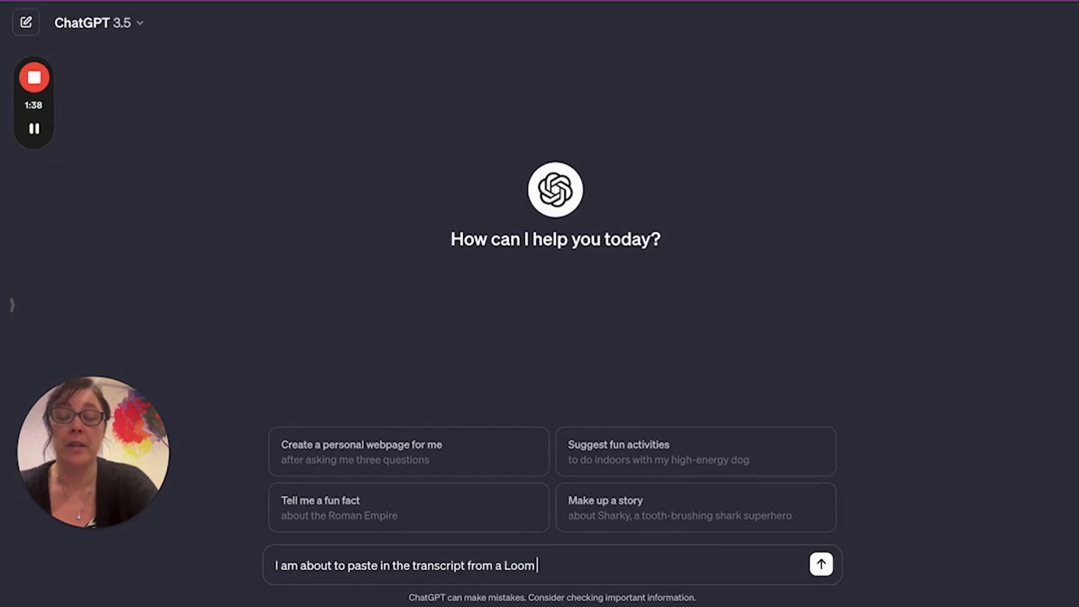
{"action": "type", "text": " that show"}
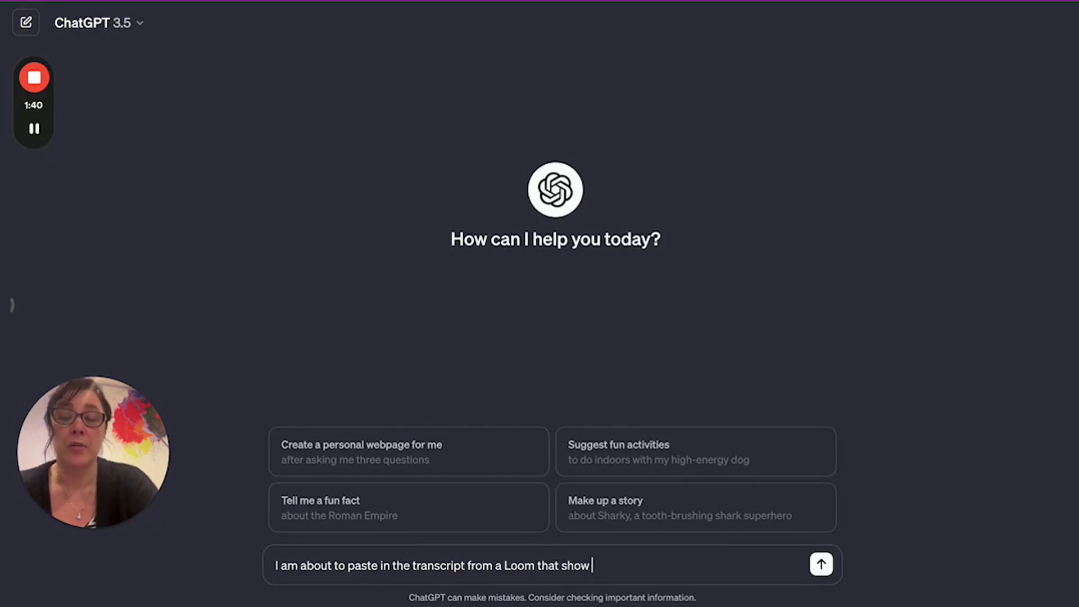
{"action": "type", "text": "s how to crate"}
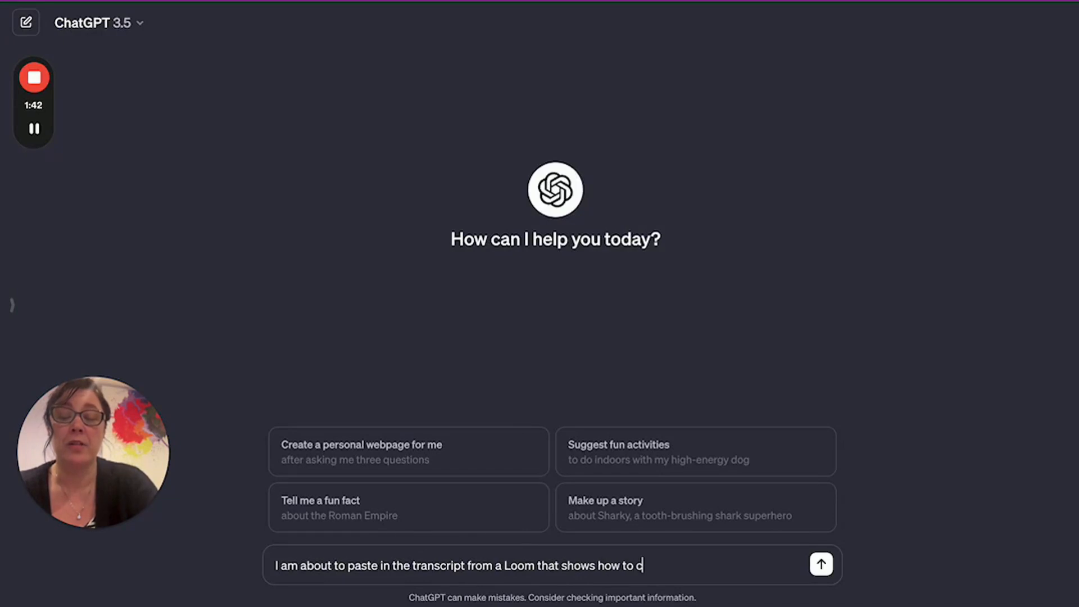
{"action": "key", "text": "BackSpace"}
{"action": "key", "text": "BackSpace"}
{"action": "type", "text": "eate a"}
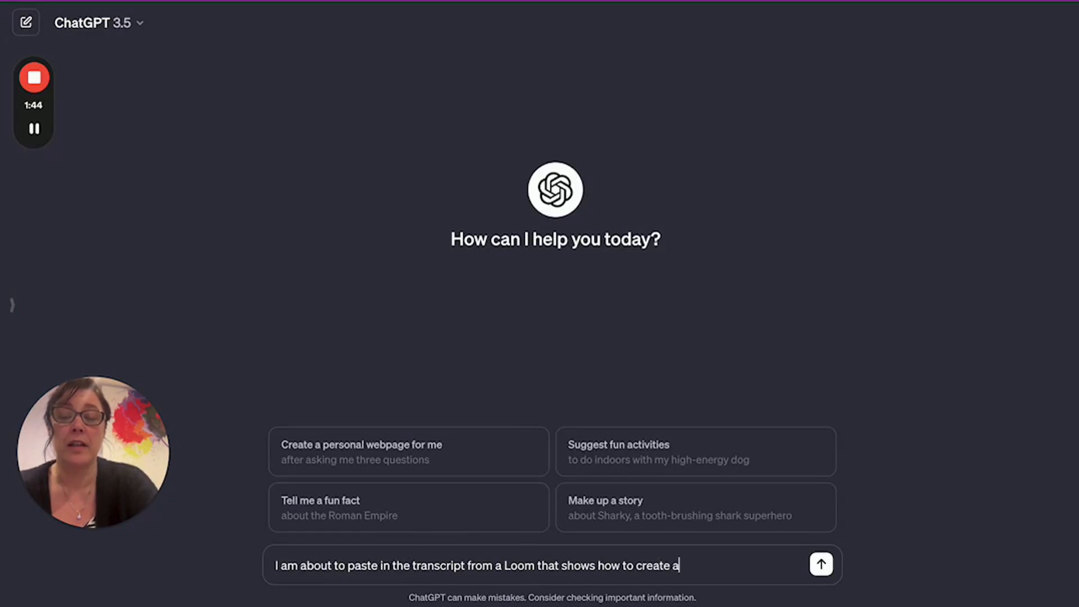
{"action": "type", "text": " Faceboo"}
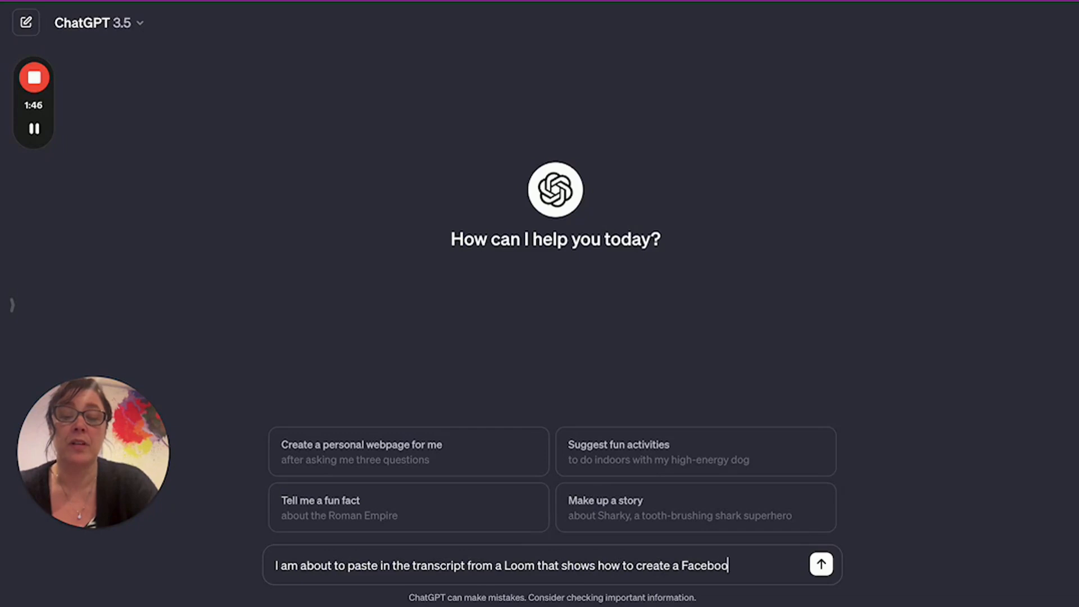
{"action": "type", "text": "k graphic using "}
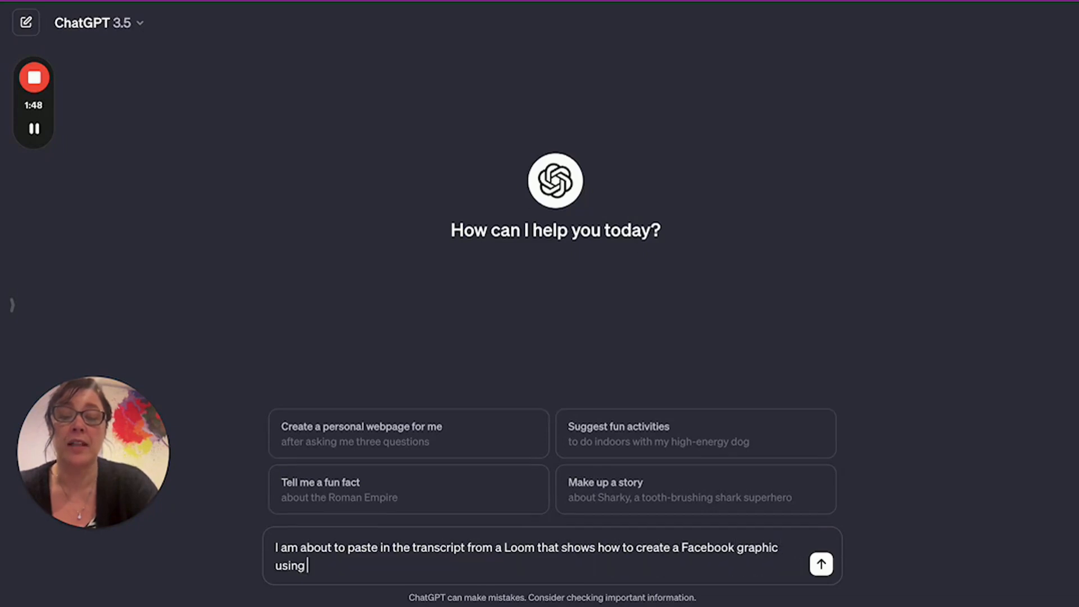
{"action": "type", "text": "CAnva"}
{"action": "key", "text": "BackSpace"}
{"action": "key", "text": "BackSpace"}
{"action": "key", "text": "BackSpace"}
{"action": "key", "text": "BackSpace"}
{"action": "type", "text": "avna"}
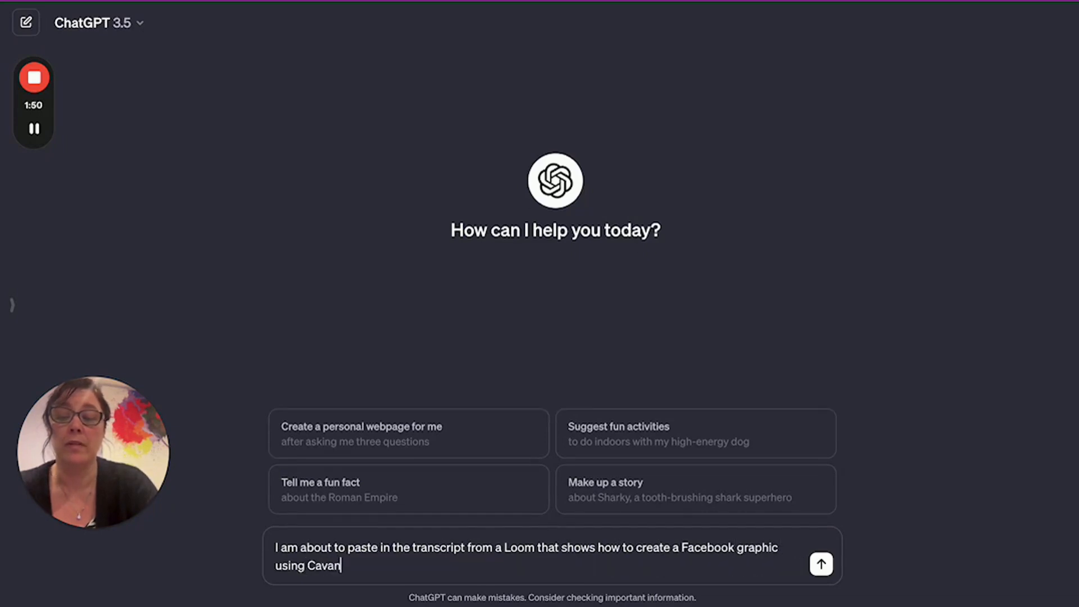
{"action": "key", "text": "BackSpace"}
{"action": "key", "text": "BackSpace"}
{"action": "key", "text": "BackSpace"}
{"action": "type", "text": "nva."}
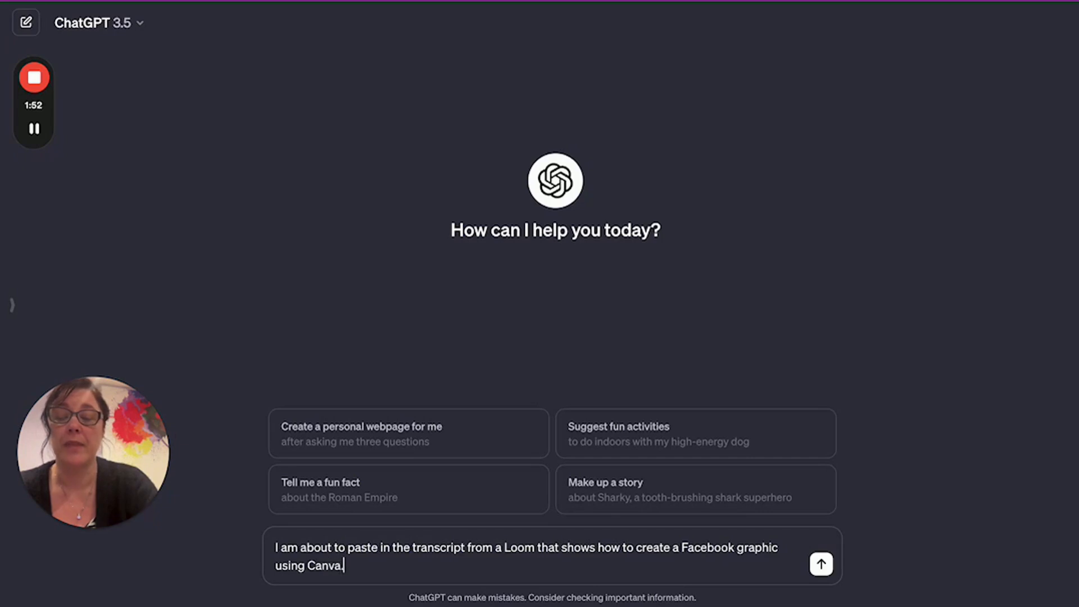
Add the request "Please can you create from this, a SOP?" to the end of the prompt
{"action": "type", "text": "  Please can you "}
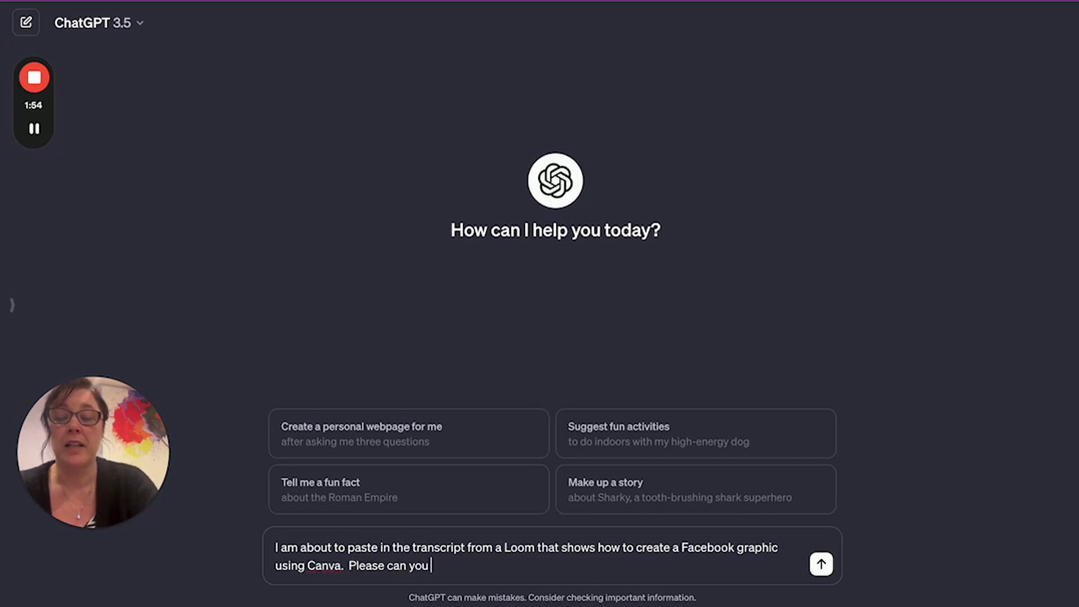
{"action": "type", "text": "create f"}
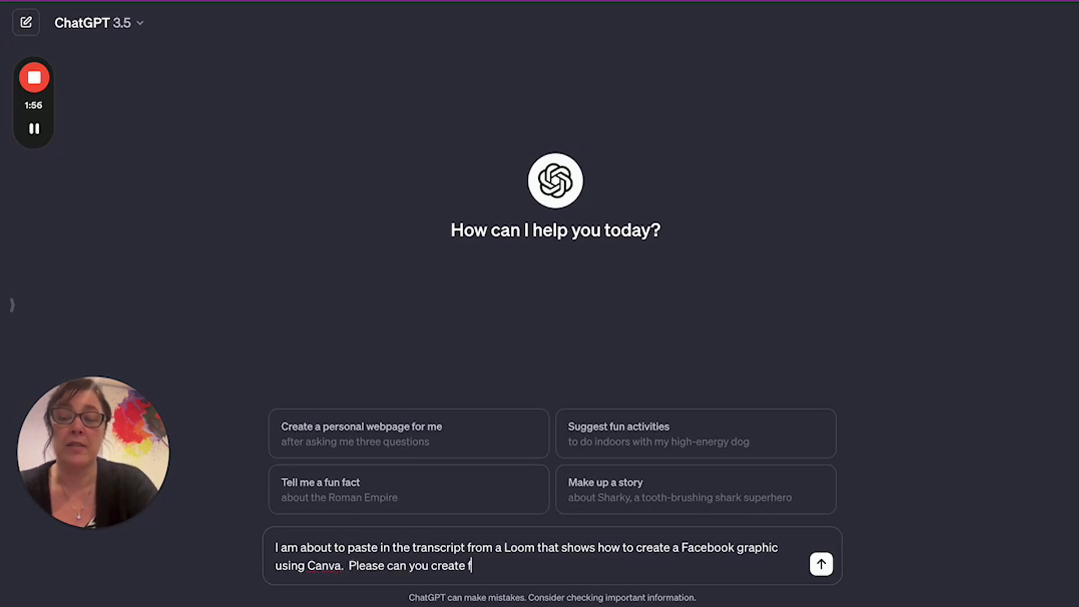
{"action": "type", "text": "rom this, an S"}
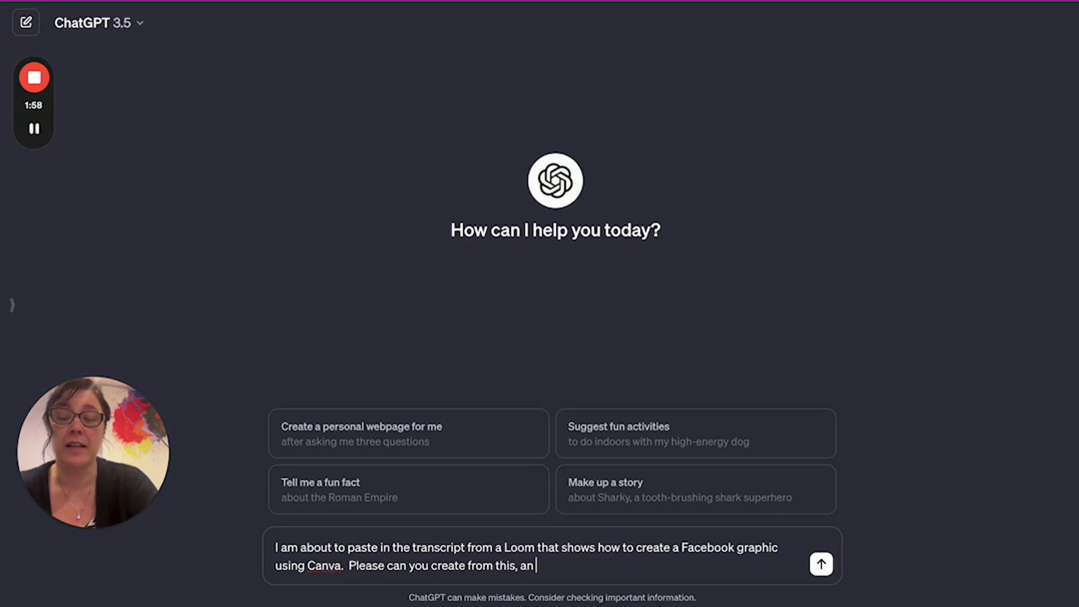
{"action": "key", "text": "BackSpace"}
{"action": "key", "text": "BackSpace"}
{"action": "key", "text": "BackSpace"}
{"action": "type", "text": "SOP?"}
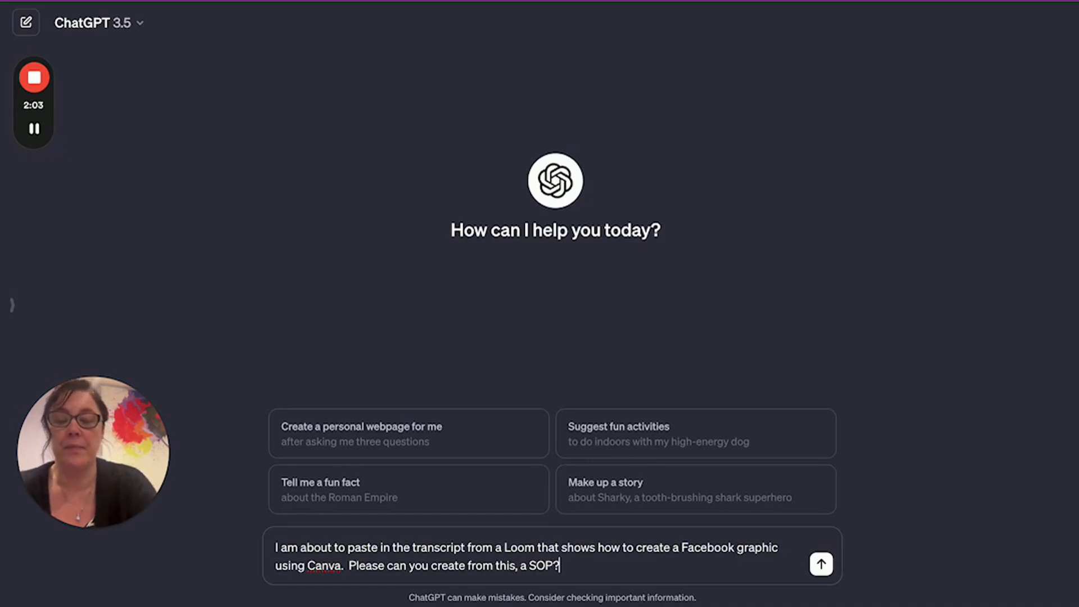
Paste the copied Loom transcript below the request in the prompt and submit the message
{"action": "key", "text": "shift+Return"}
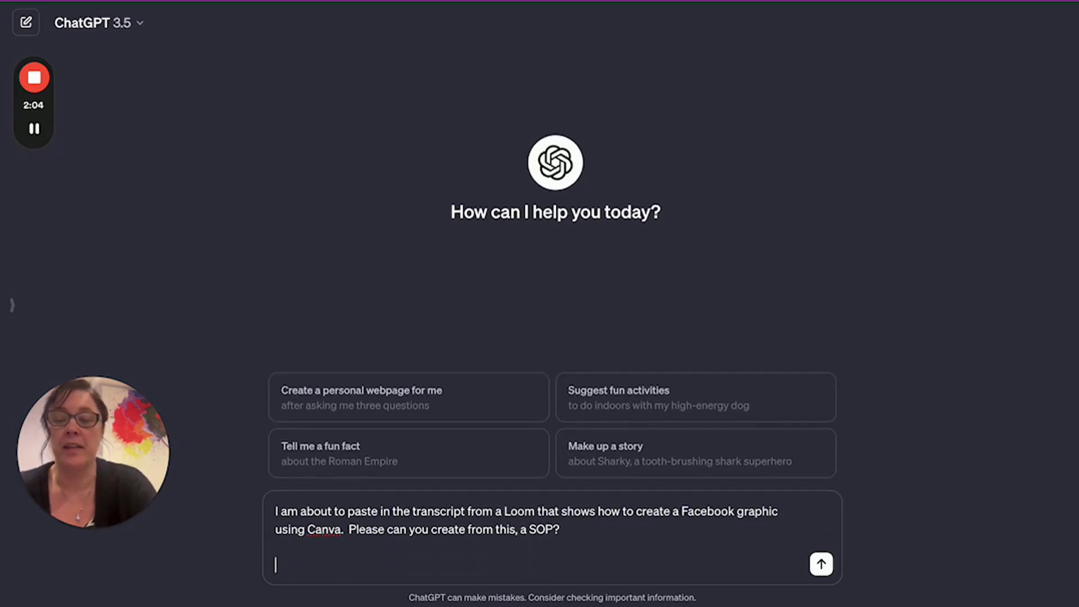
{"action": "key", "text": "super+v"}
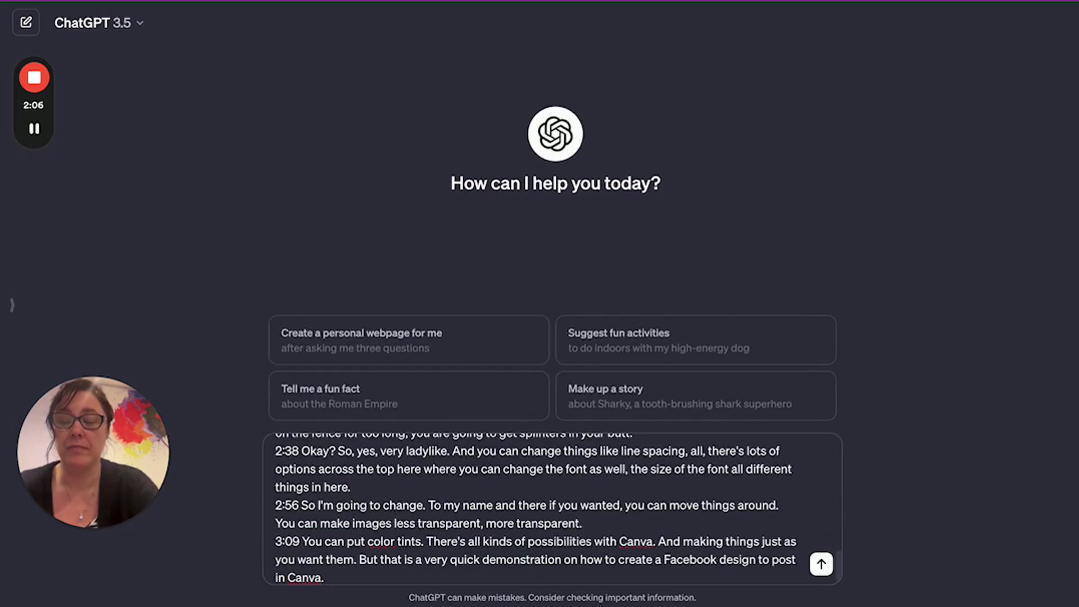
{"action": "left_click", "coordinate": [820, 567]}
{"action": "scroll", "coordinate": [542, 514], "scroll_direction": "up", "scroll_amount": 6}
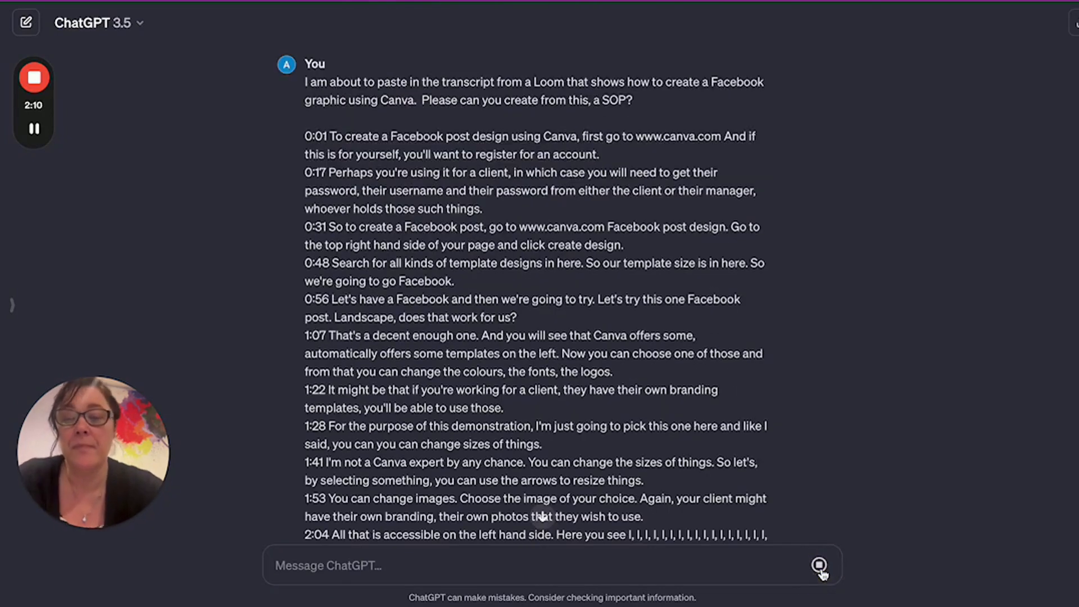
{"action": "scroll", "coordinate": [621, 441], "scroll_direction": "down", "scroll_amount": 12}
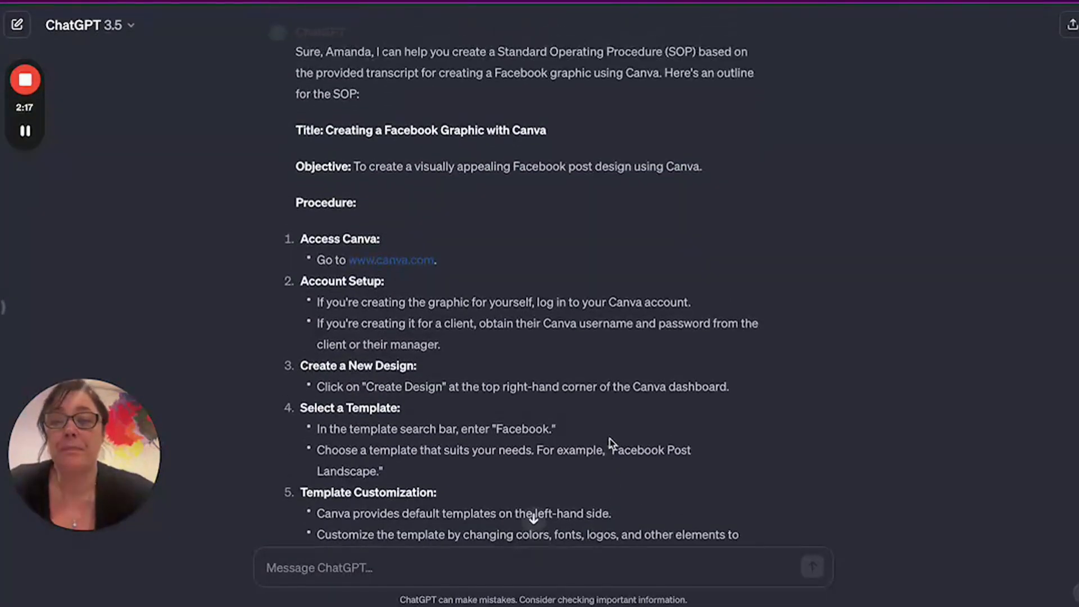
{"action": "scroll", "coordinate": [618, 436], "scroll_direction": "up", "scroll_amount": 4}
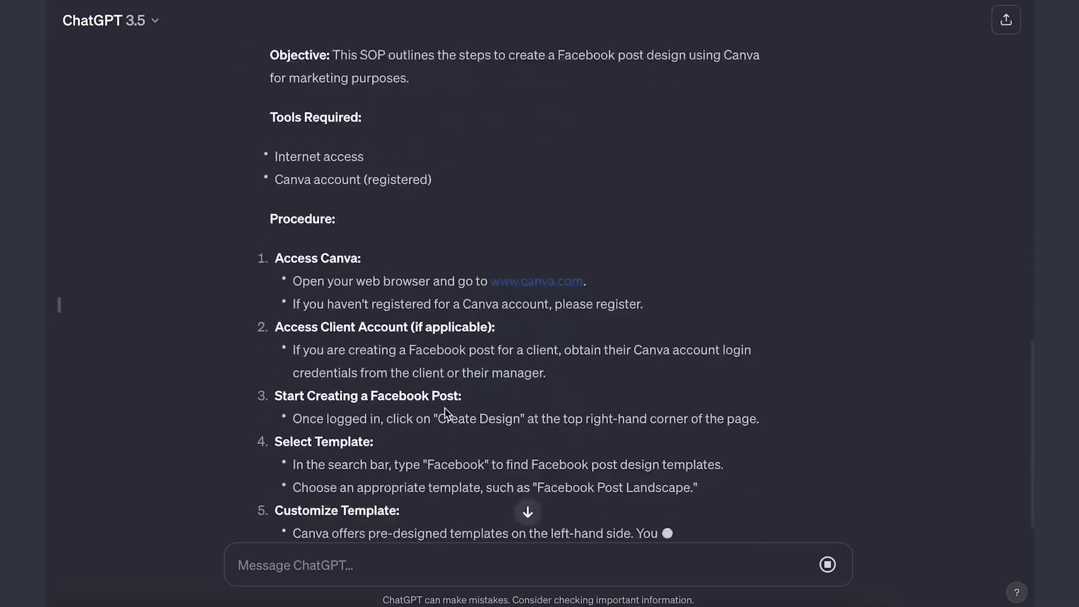
Review the generated SOP for the Facebook post design from its title and objective through the procedure steps to the conclusion
{"action": "scroll", "coordinate": [445, 409], "scroll_direction": "up", "scroll_amount": 5}
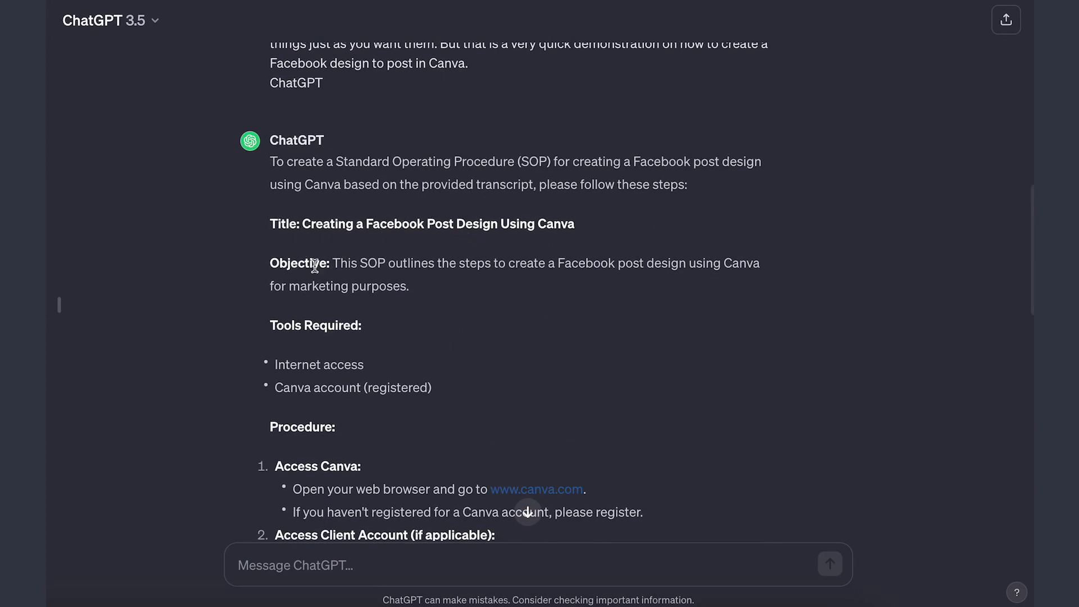
{"action": "scroll", "coordinate": [319, 356], "scroll_direction": "down", "scroll_amount": 4}
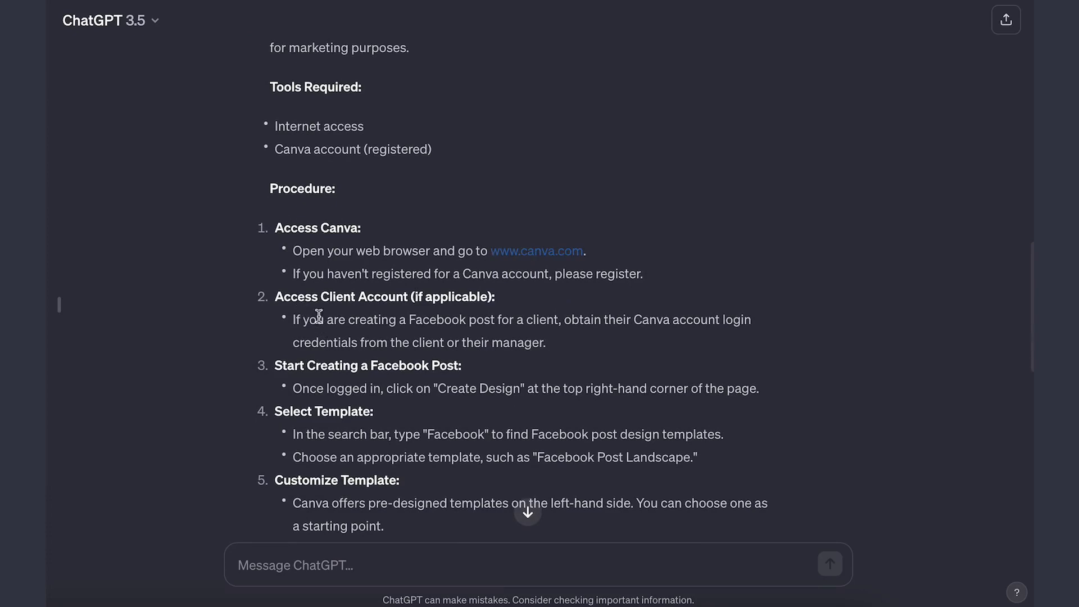
{"action": "scroll", "coordinate": [339, 190], "scroll_direction": "down", "scroll_amount": 6}
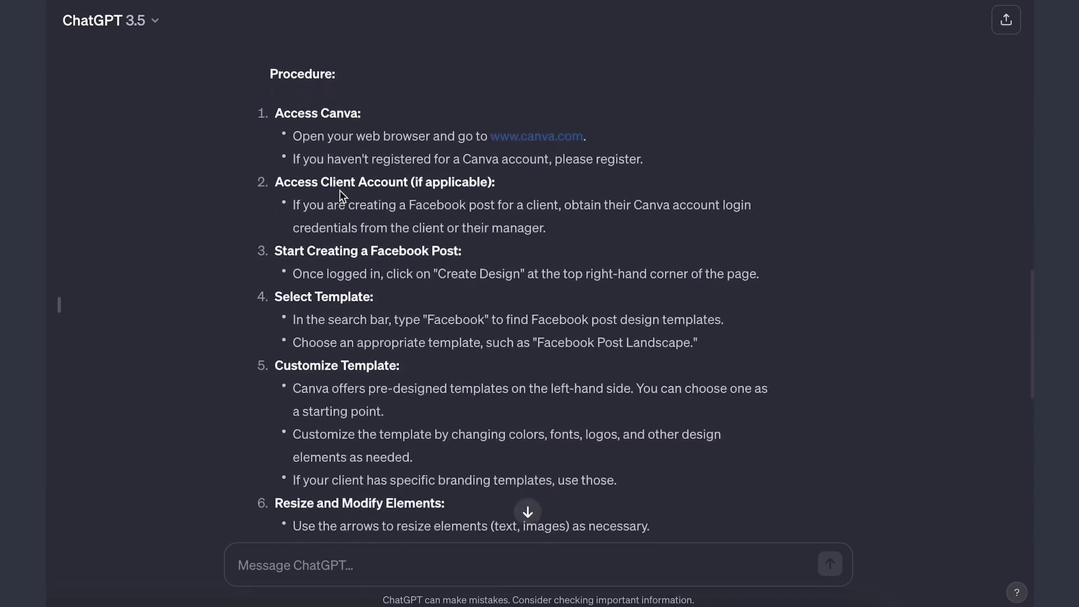
{"action": "scroll", "coordinate": [340, 190], "scroll_direction": "down", "scroll_amount": 7}
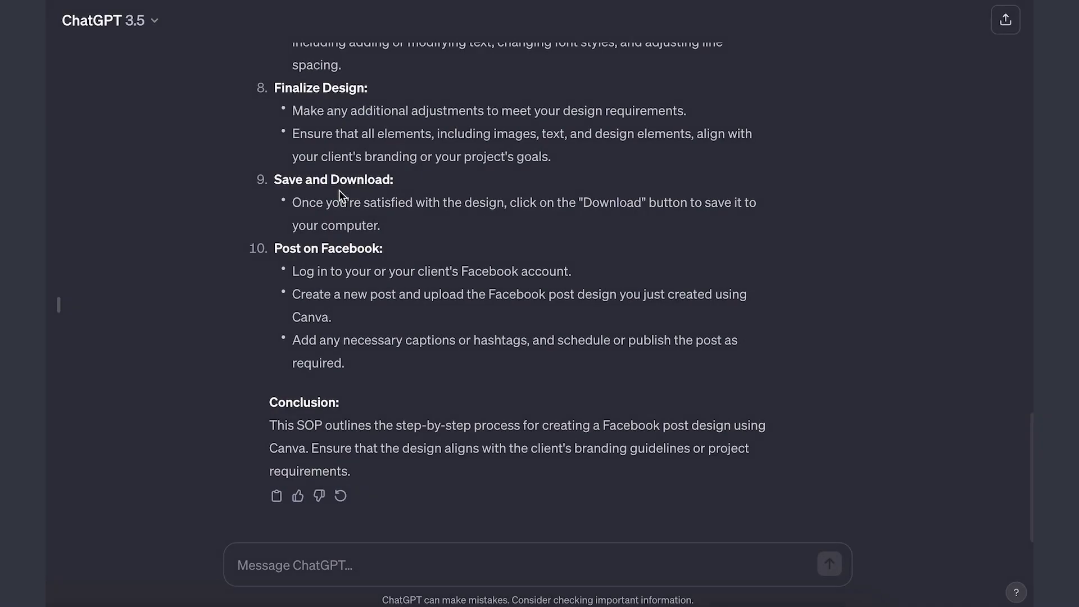
{"action": "scroll", "coordinate": [363, 222], "scroll_direction": "up", "scroll_amount": 7}
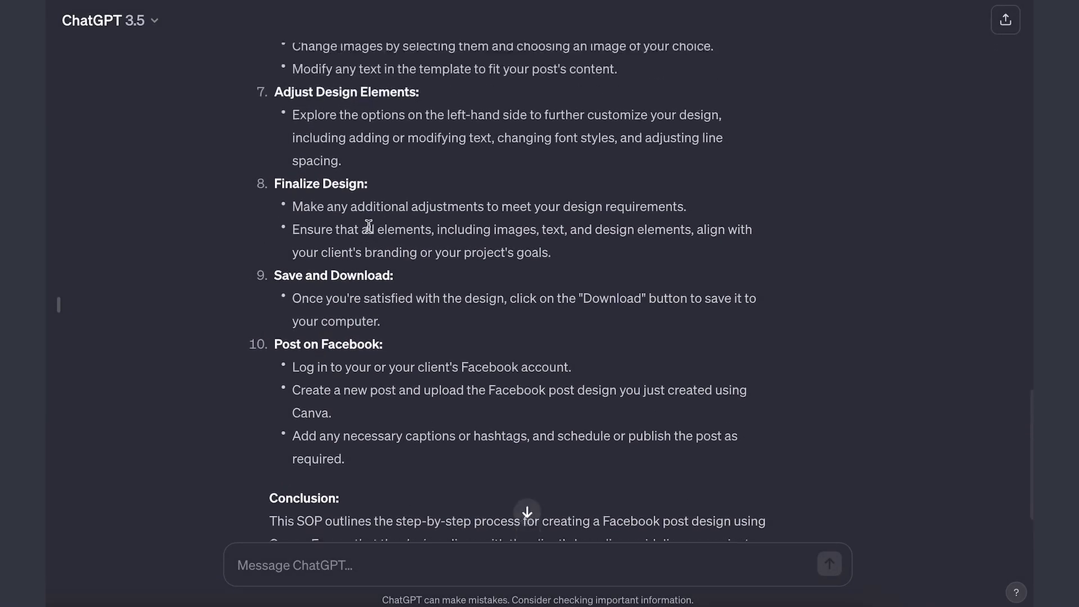
{"action": "scroll", "coordinate": [368, 226], "scroll_direction": "up", "scroll_amount": 1}
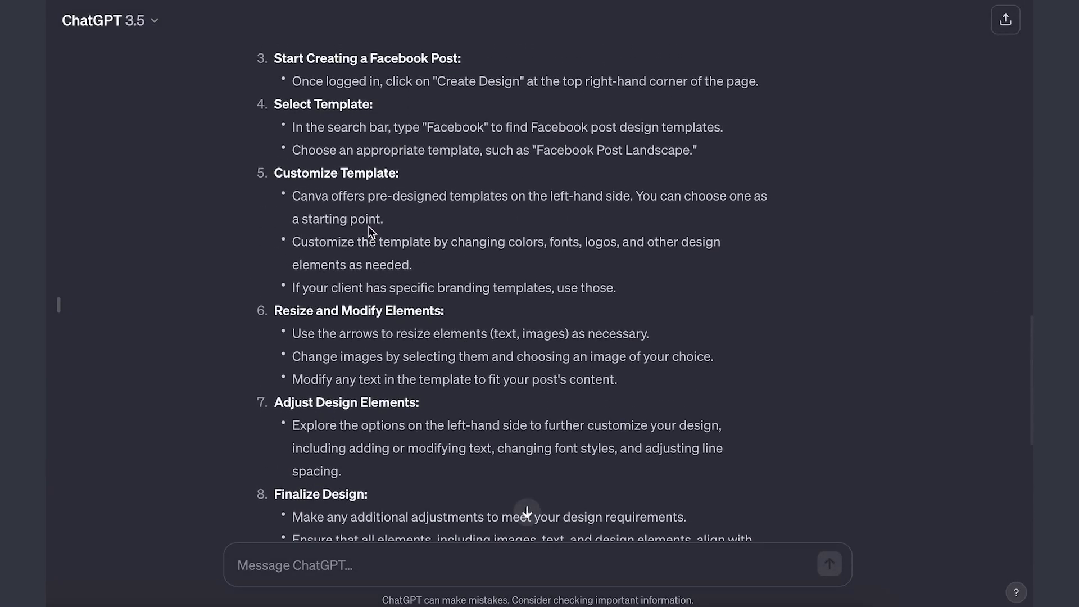
{"action": "scroll", "coordinate": [368, 227], "scroll_direction": "up", "scroll_amount": 5}
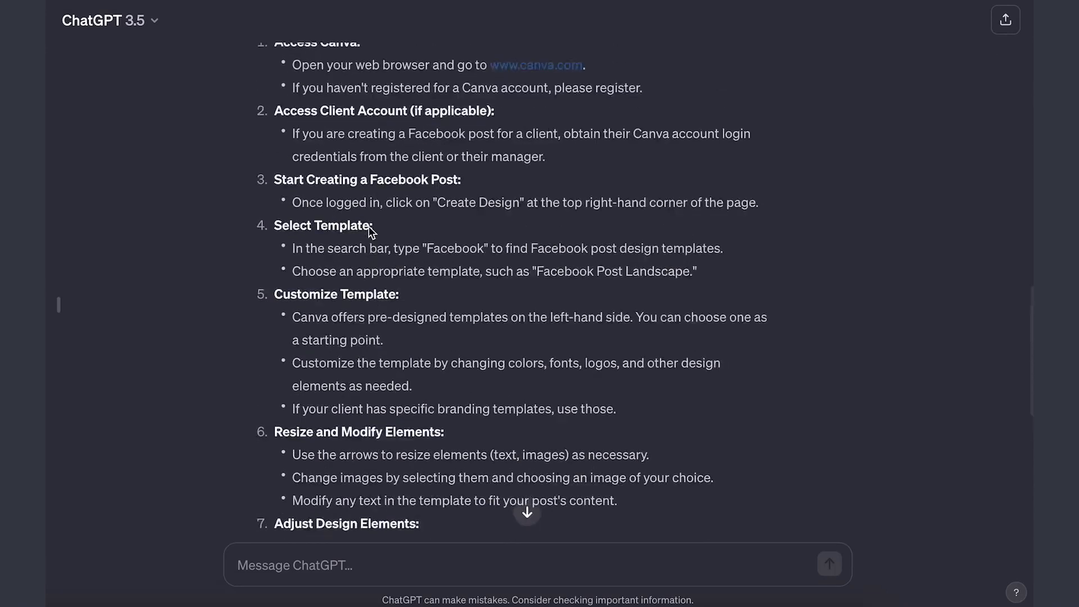